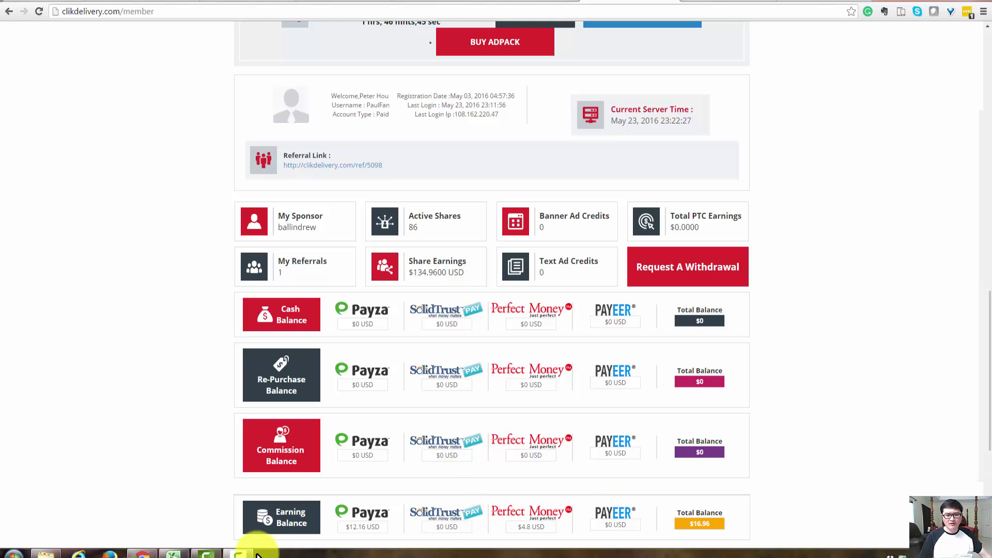
# Switch to the Excel revenue-share workbook and review the Clikdelivery row, including its affiliate link and Seed formula
pyautogui.click(174, 554)
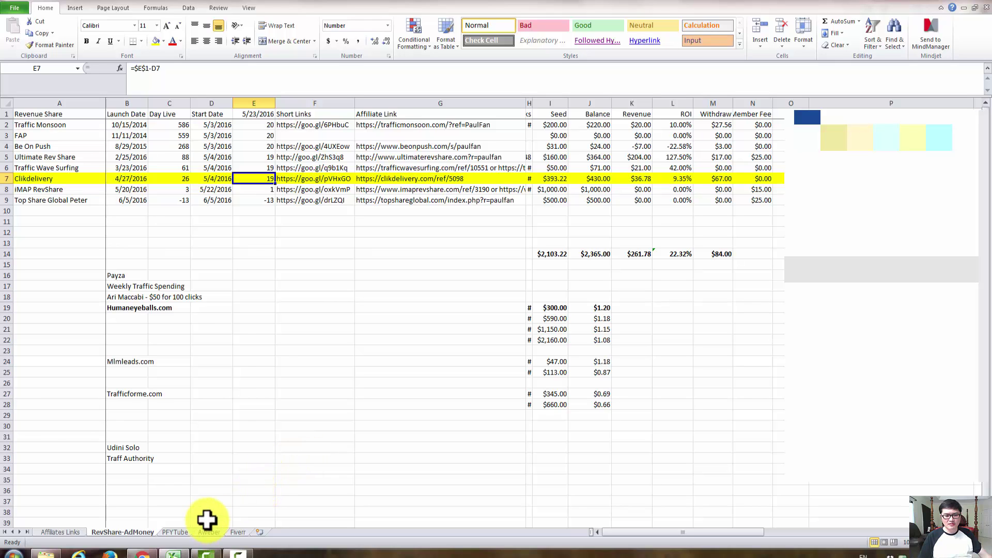
pyautogui.click(6, 179)
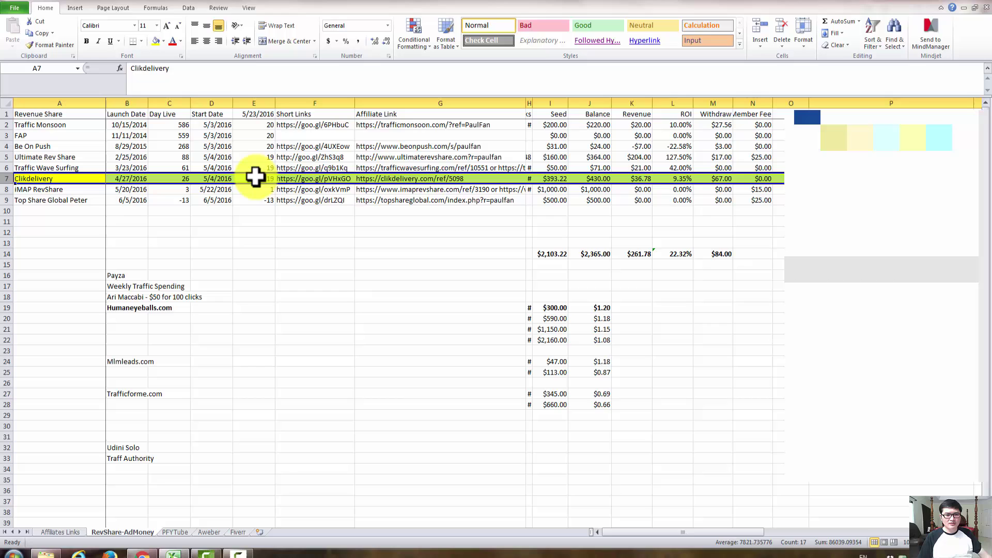
pyautogui.click(414, 179)
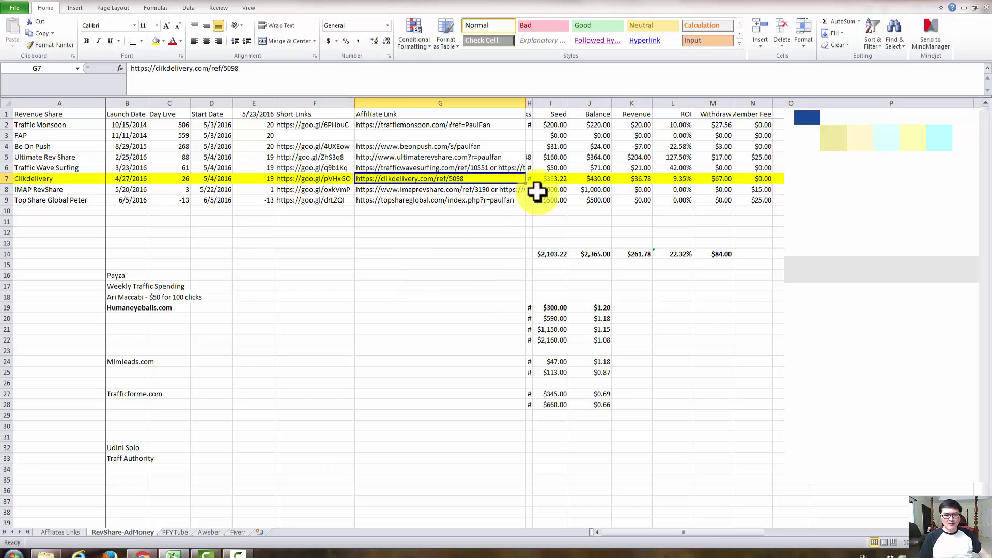
pyautogui.click(554, 179)
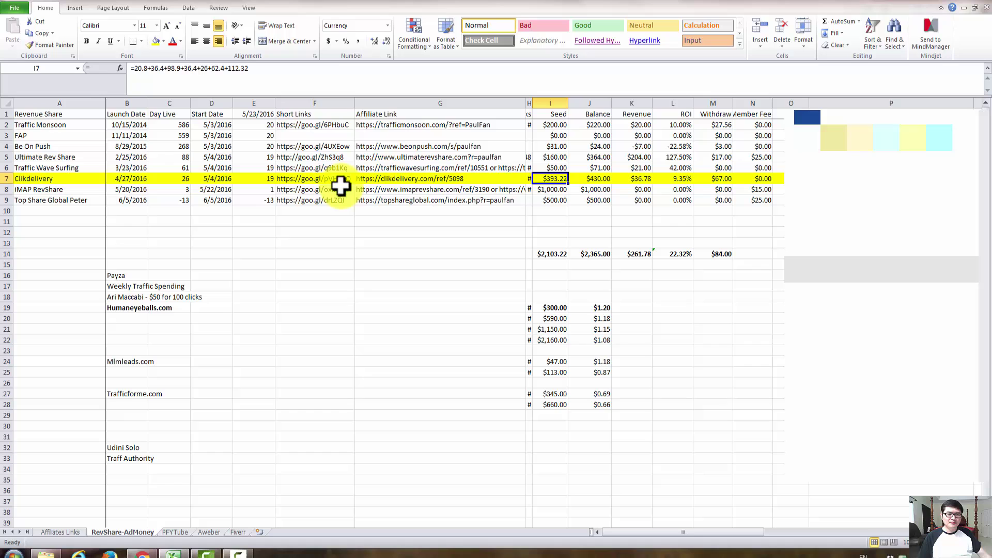
# Switch to the Clikdelivery member page in the browser and review the surfing timer and account balances
pyautogui.click(143, 554)
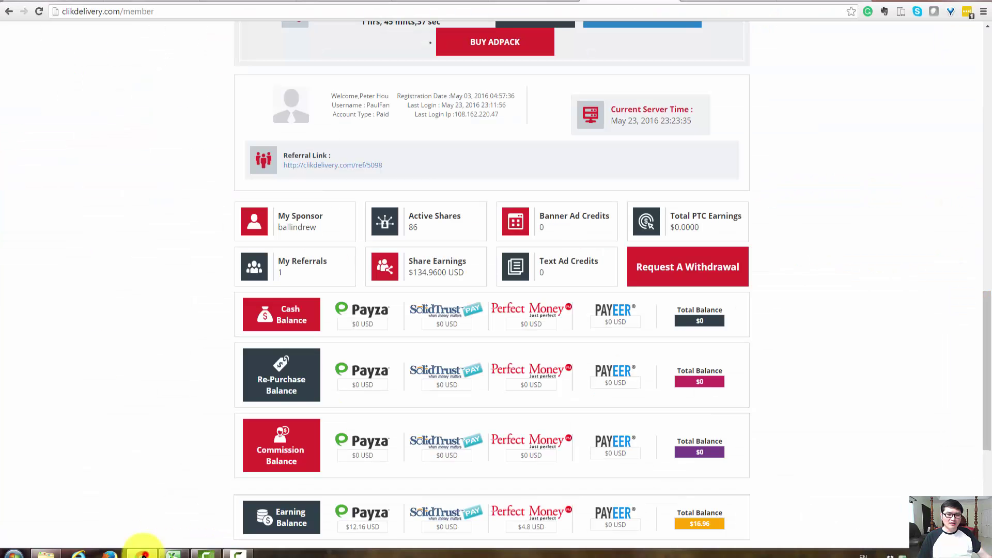
pyautogui.scroll(5, 513, 146)
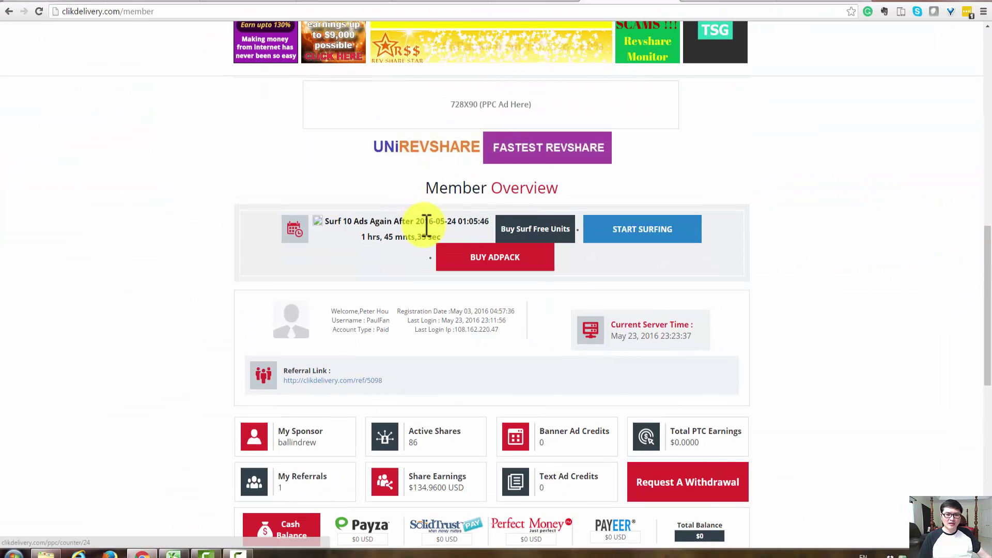
pyautogui.scroll(-5, 427, 222)
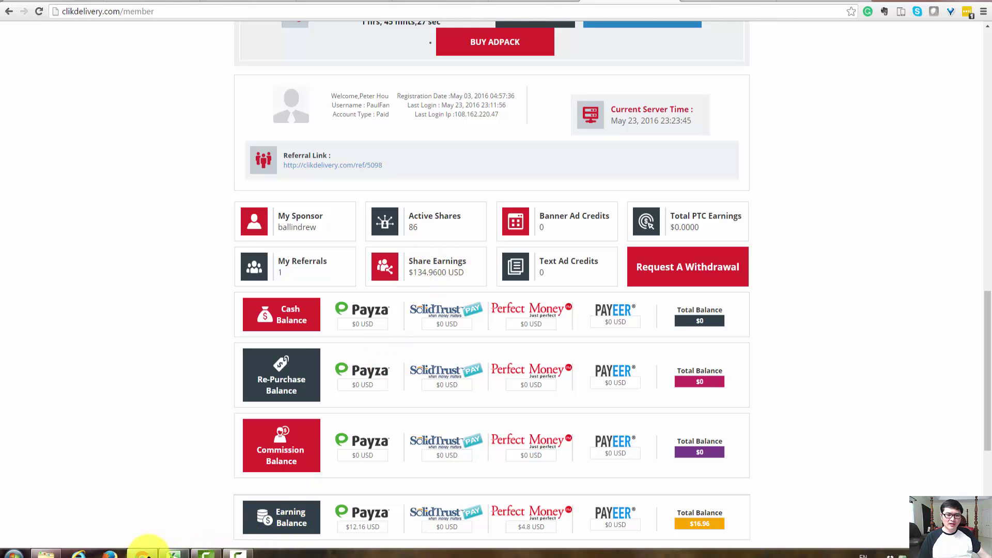
# Check the RevShares ranking page, and examine the day 13 row of the Click Delivery Estimator for a $400 start
pyautogui.click(712, 4)
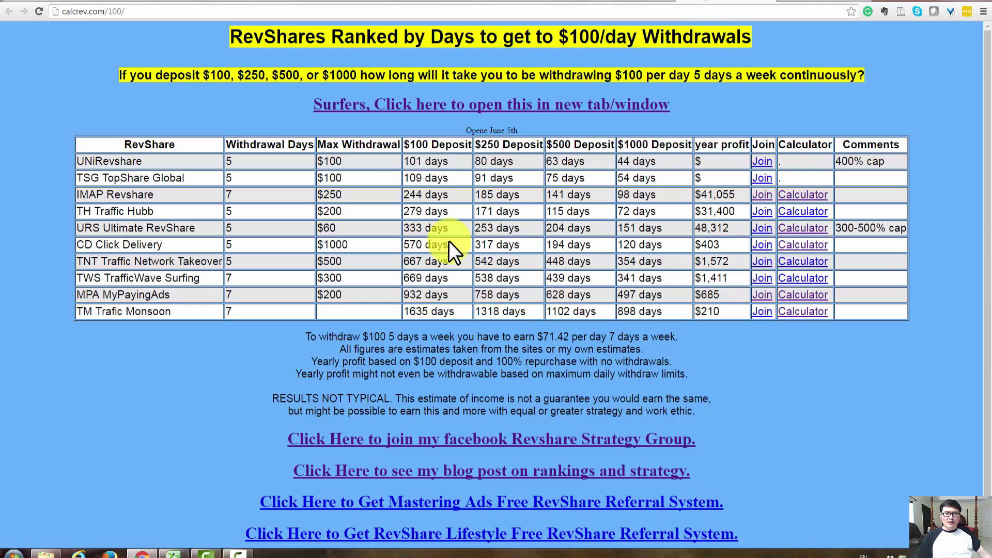
pyautogui.click(804, 5)
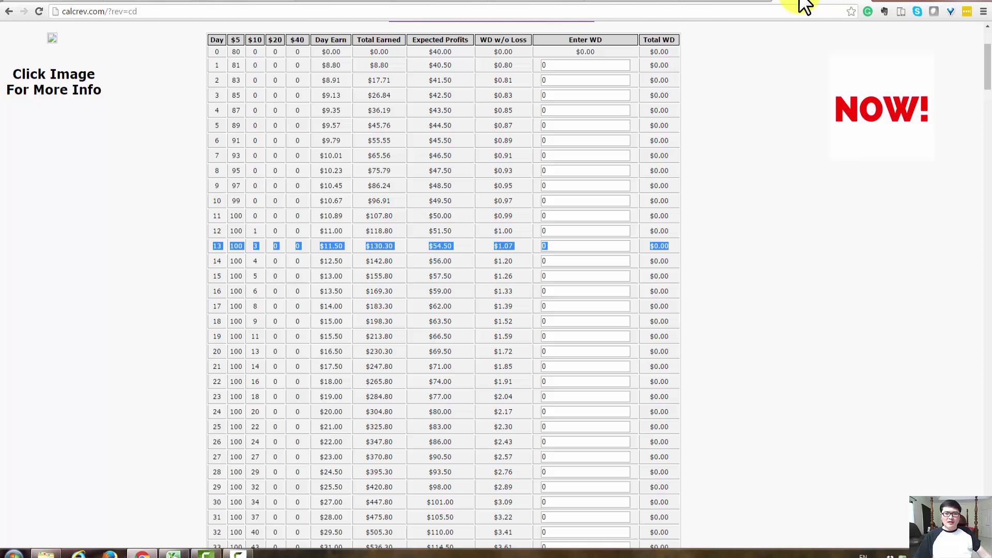
pyautogui.click(307, 224)
pyautogui.scroll(3, 311, 119)
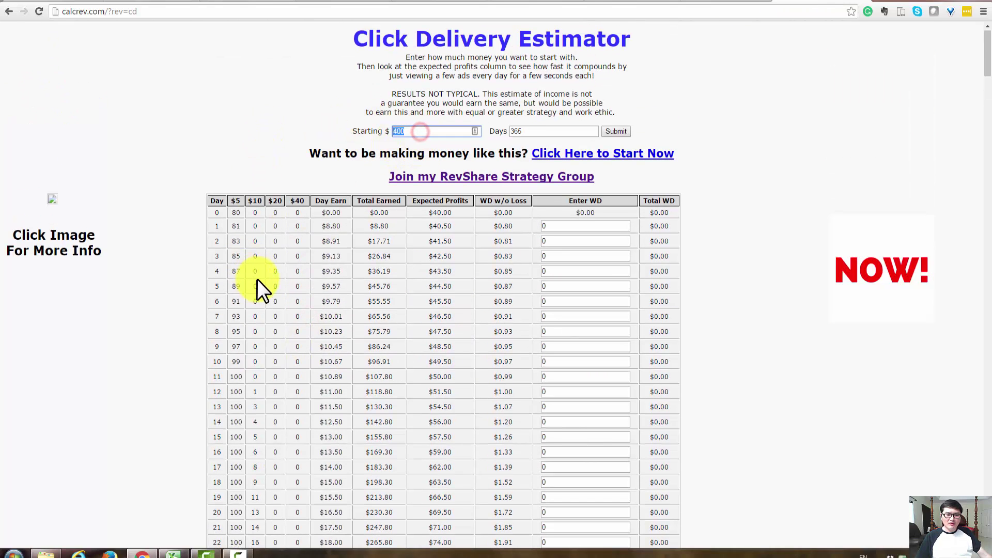
pyautogui.scroll(-3, 269, 280)
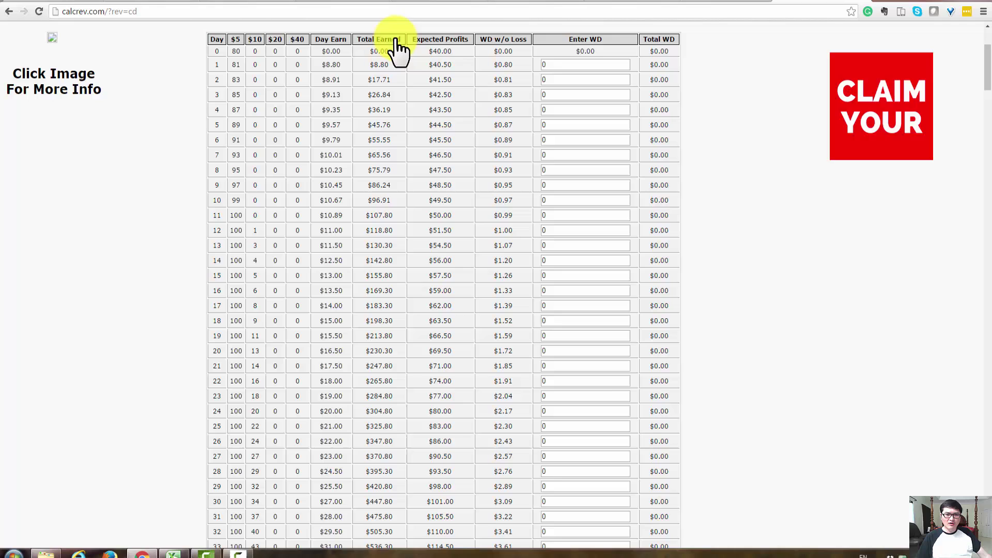
pyautogui.moveTo(365, 246); pyautogui.dragTo(408, 248)
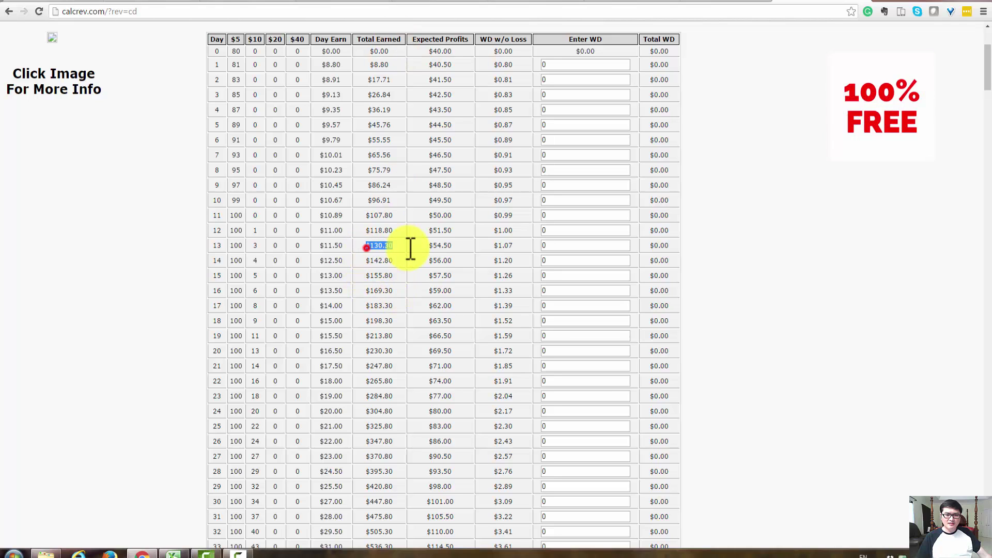
pyautogui.moveTo(213, 245); pyautogui.dragTo(530, 246)
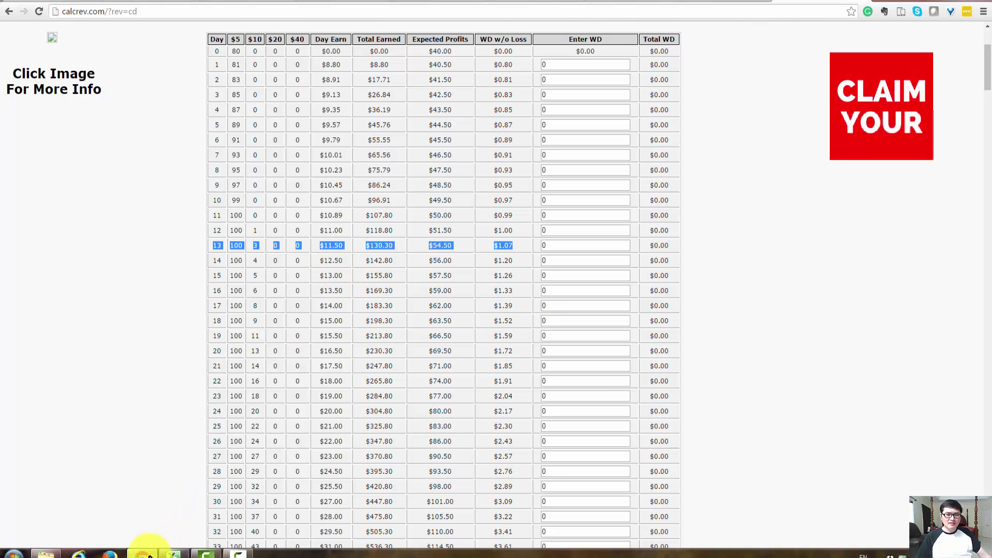
# Compare the Clikdelivery days-since-start cell E7 in Excel with the Share Earnings figure on the Clikdelivery member page
pyautogui.click(172, 552)
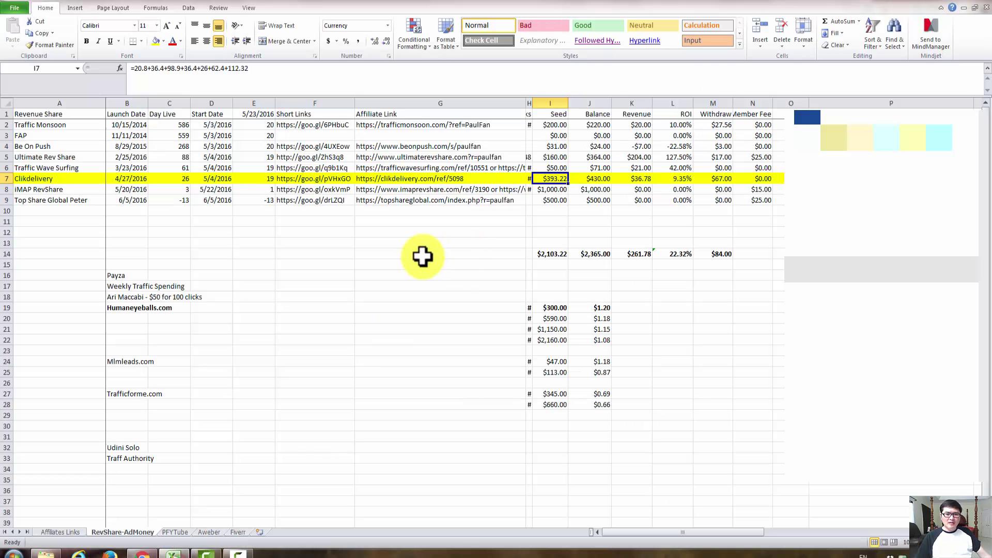
pyautogui.click(254, 179)
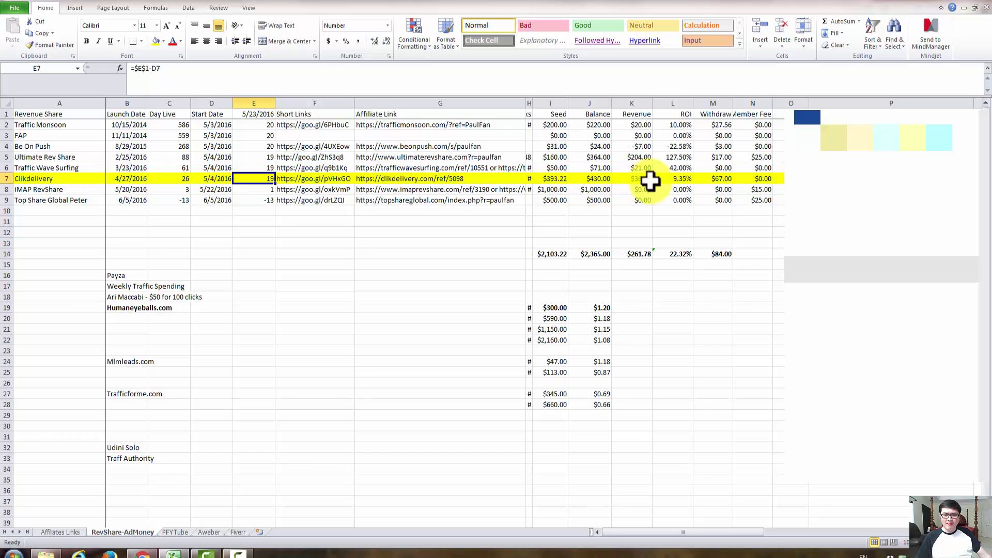
pyautogui.click(142, 554)
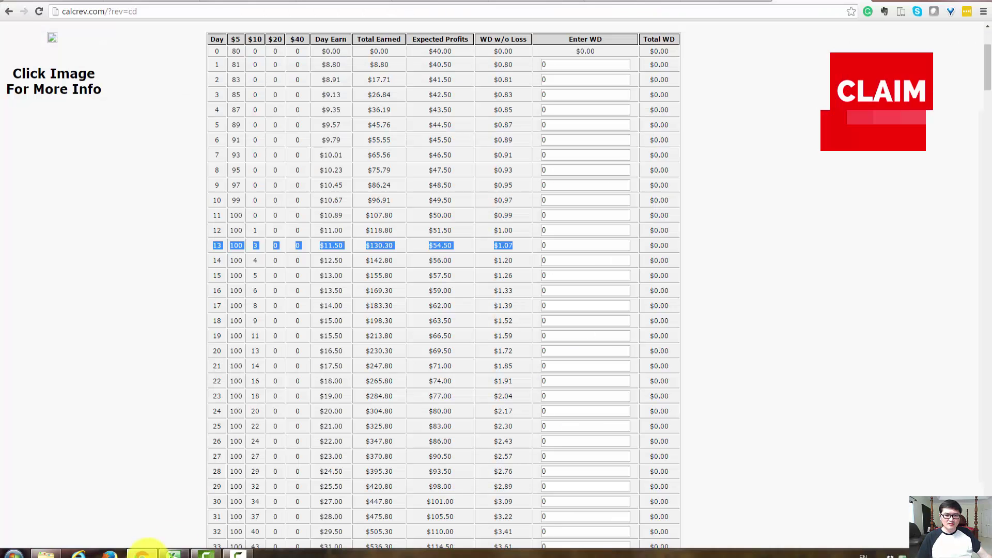
pyautogui.click(718, 3)
pyautogui.click(619, 2)
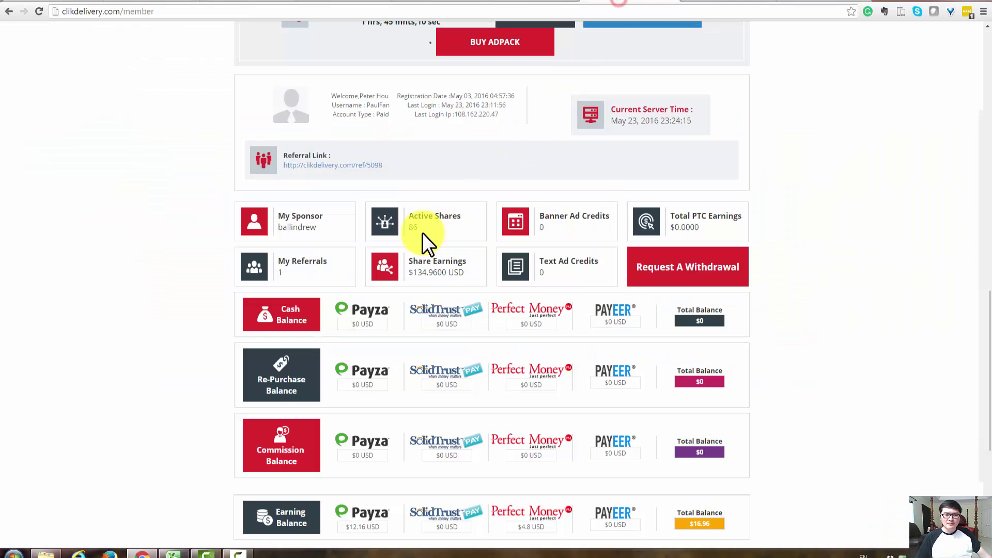
pyautogui.moveTo(413, 271); pyautogui.dragTo(464, 274)
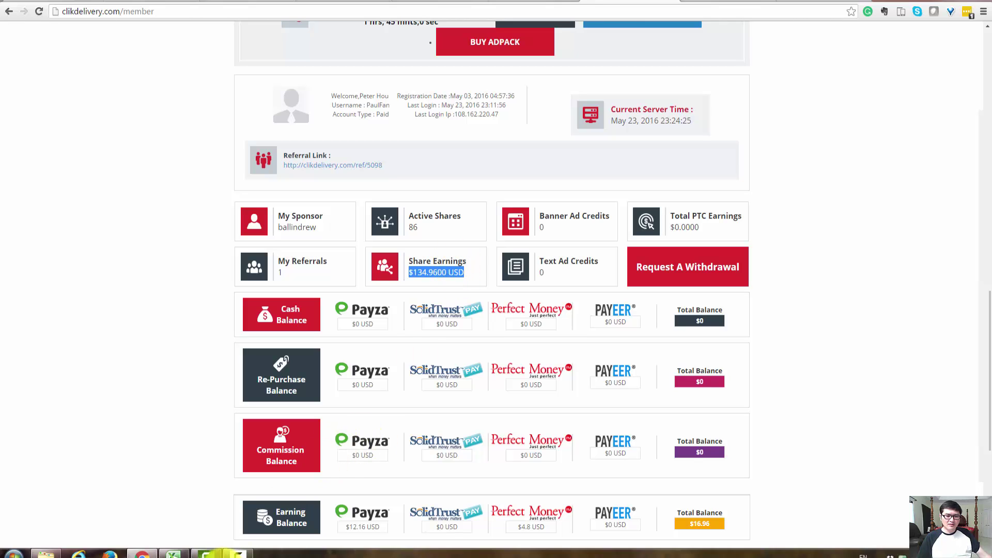
# Return to the Excel workbook and inspect the terms of the Clikdelivery Balance formula in J7, keeping the formula as it is
pyautogui.click(206, 553)
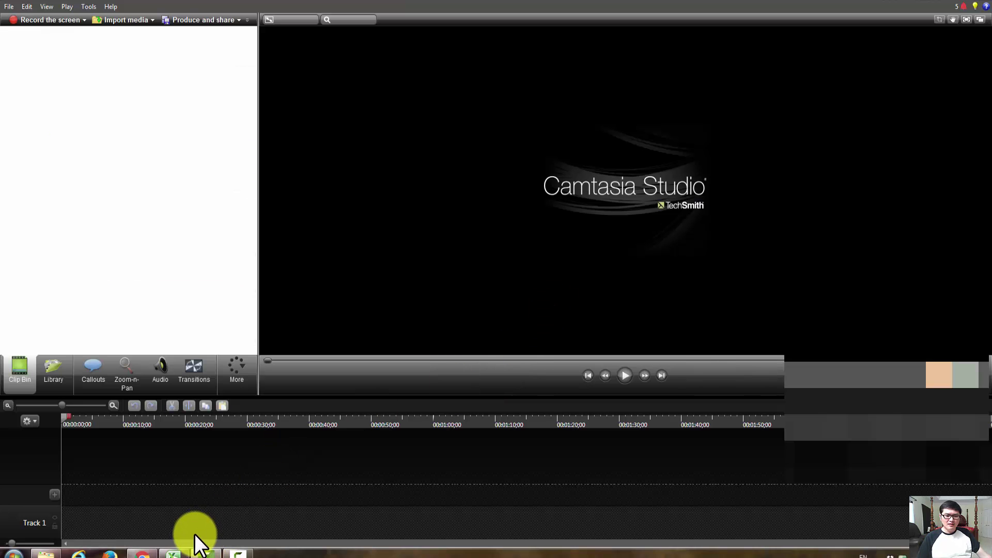
pyautogui.click(141, 553)
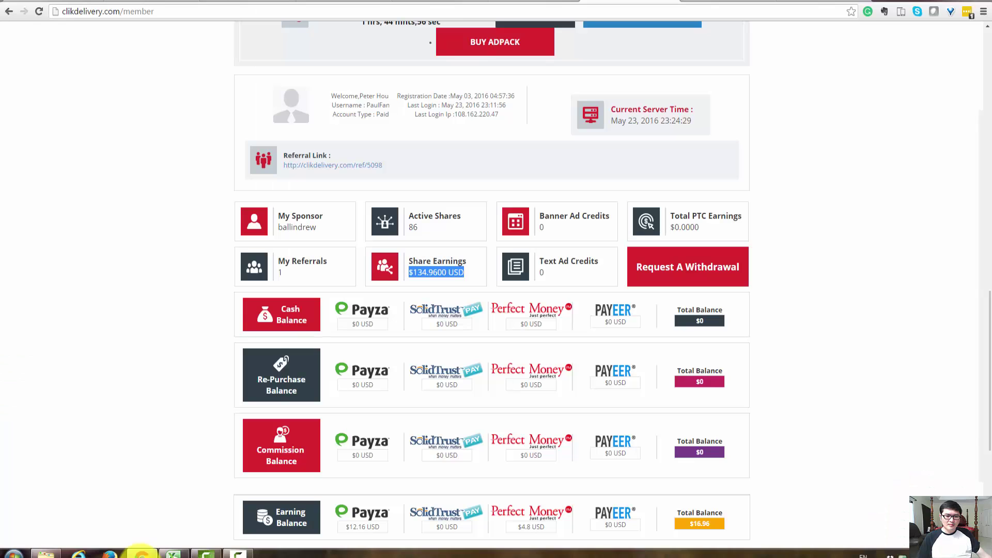
pyautogui.click(179, 552)
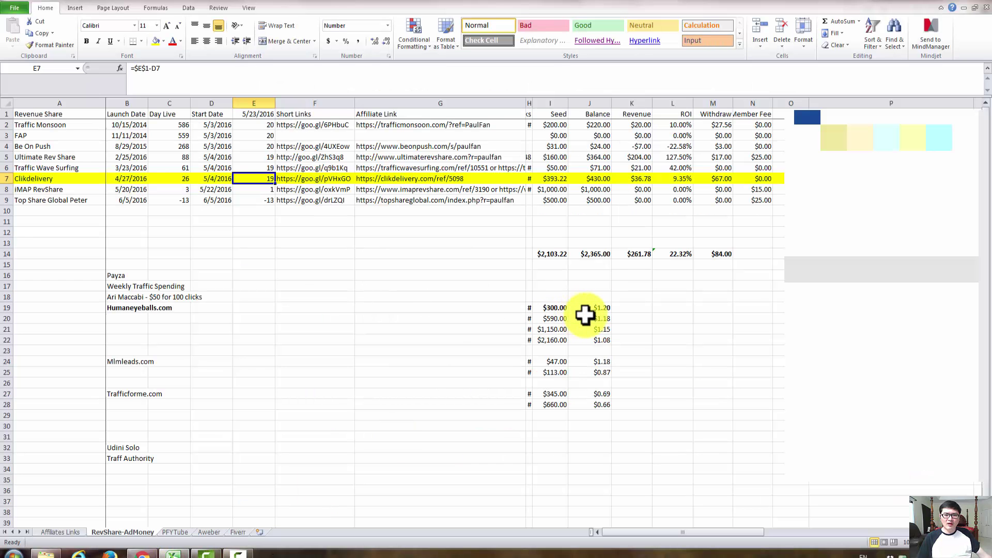
pyautogui.doubleClick(600, 180)
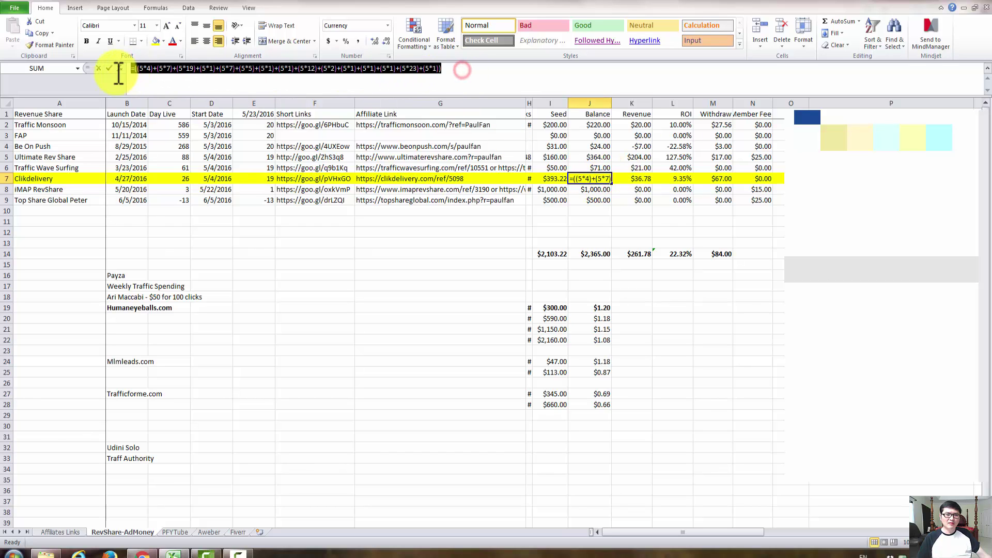
pyautogui.click(140, 70)
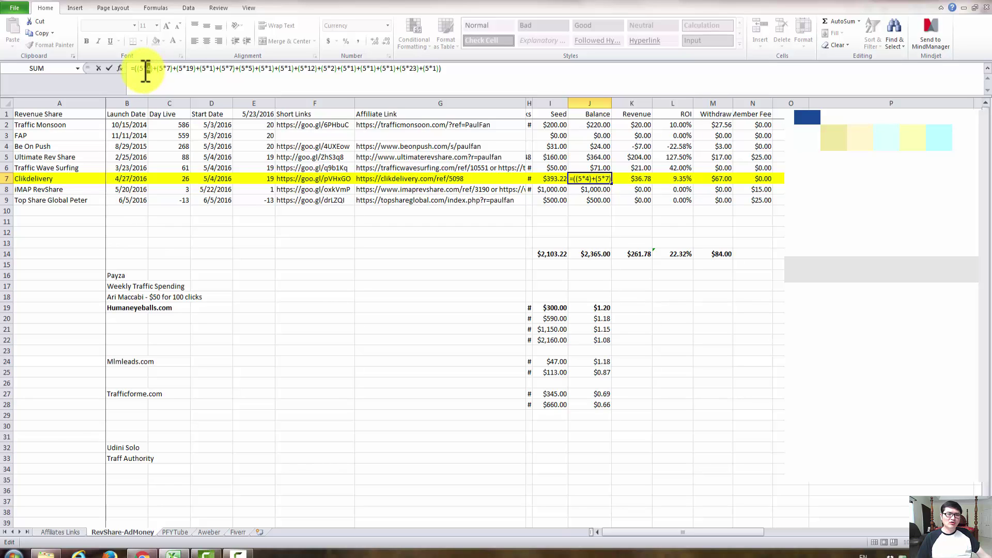
pyautogui.click(180, 71)
pyautogui.click(465, 68)
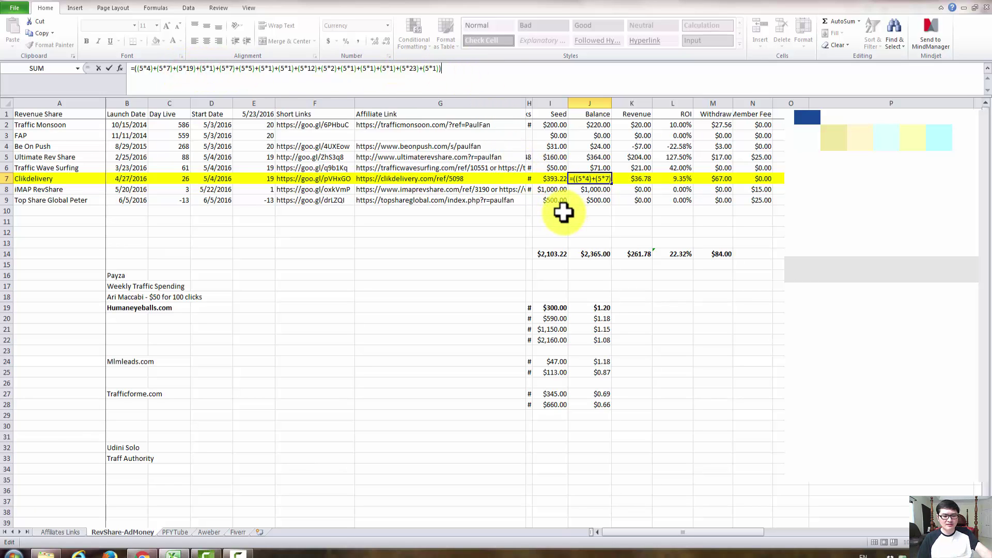
pyautogui.moveTo(416, 69); pyautogui.dragTo(439, 71)
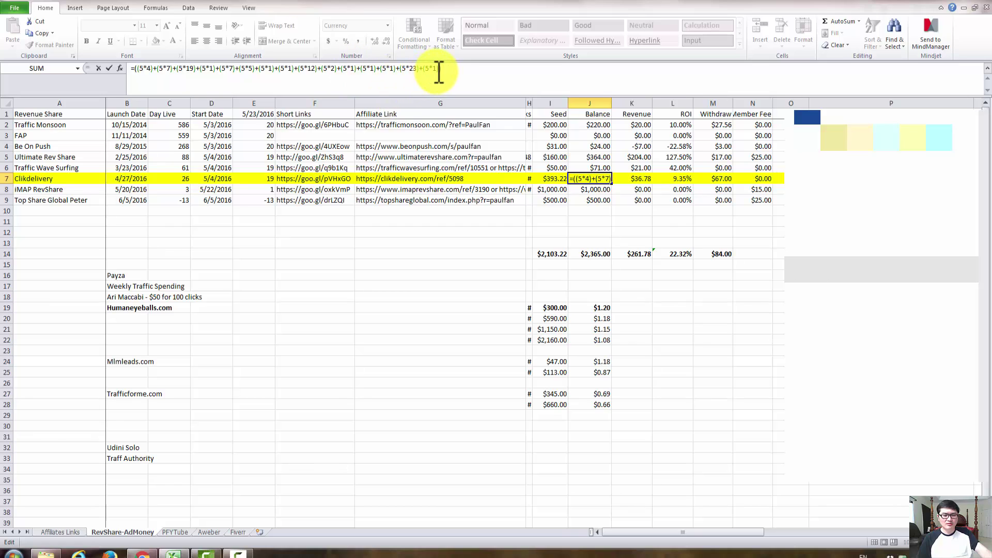
pyautogui.hotkey('ctrl', 'Return')
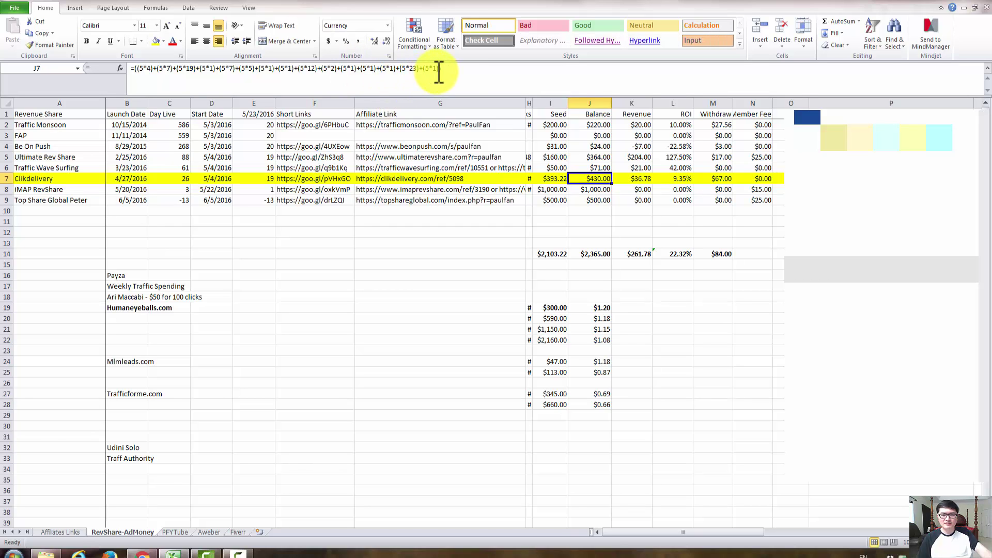
# Inspect the deposits summed in the Clikdelivery Seed formula in I7 without editing it
pyautogui.click(547, 203)
pyautogui.click(554, 177)
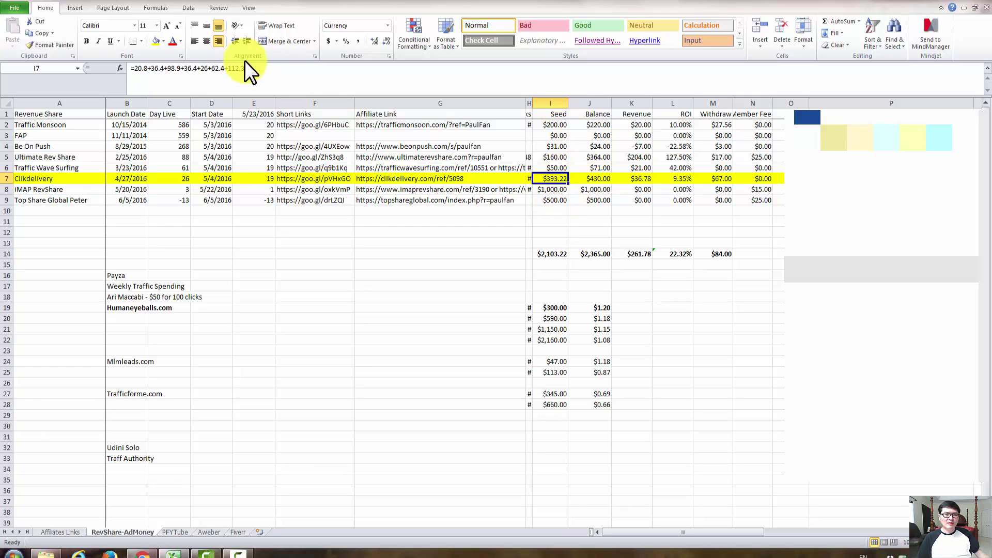
pyautogui.moveTo(133, 68); pyautogui.dragTo(250, 70)
pyautogui.click(261, 70)
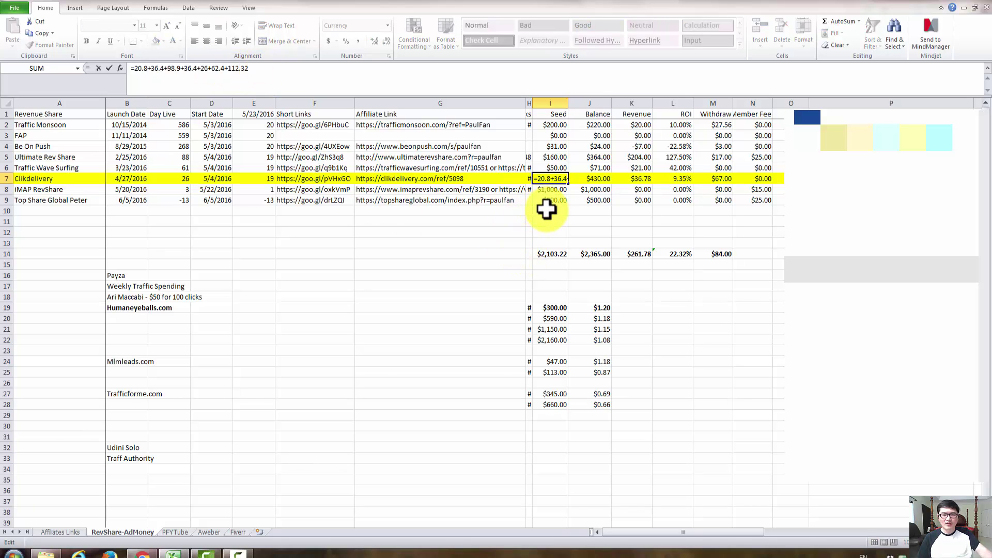
pyautogui.press('Escape')
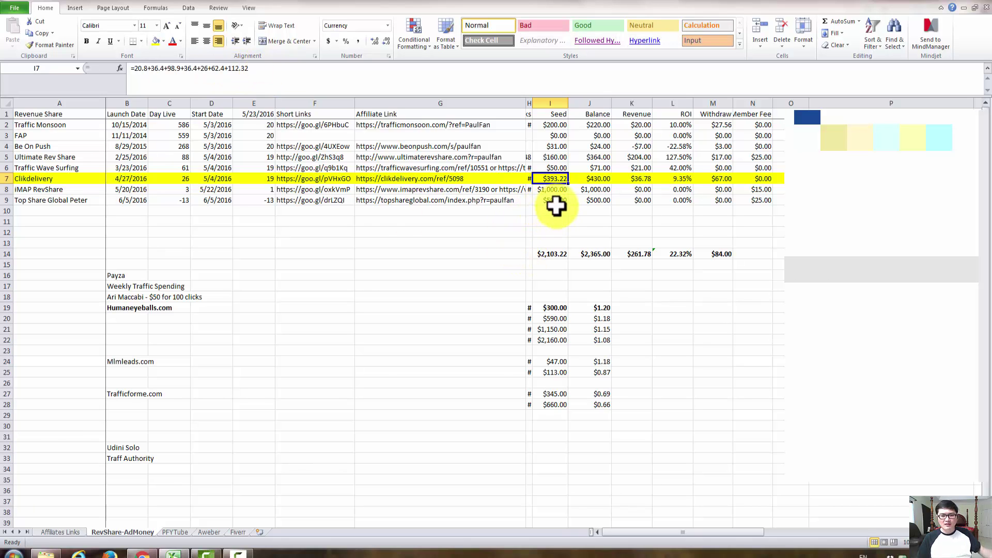
# Review the Clikdelivery Balance, ROI and Withdraw cells in row 7 against its Seed amount
pyautogui.click(597, 178)
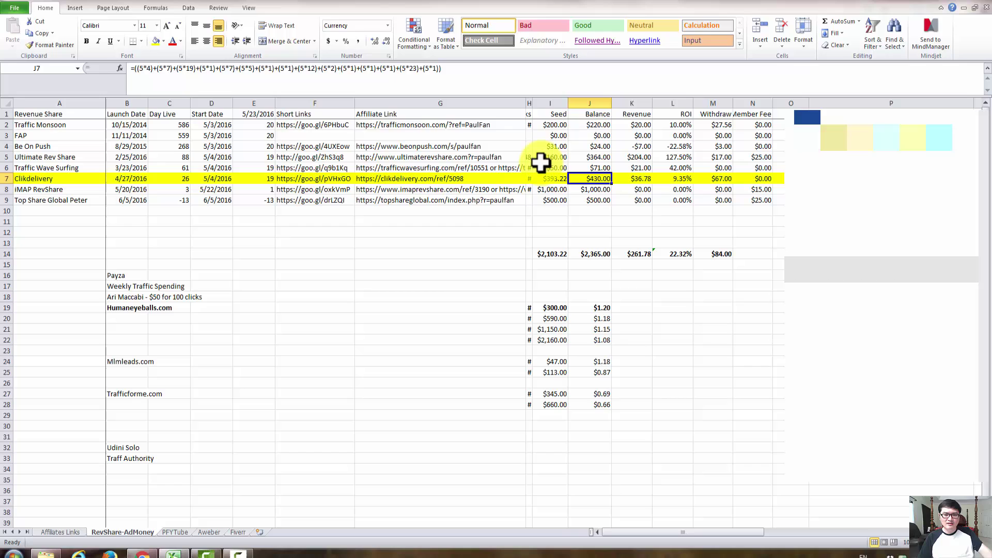
pyautogui.click(601, 190)
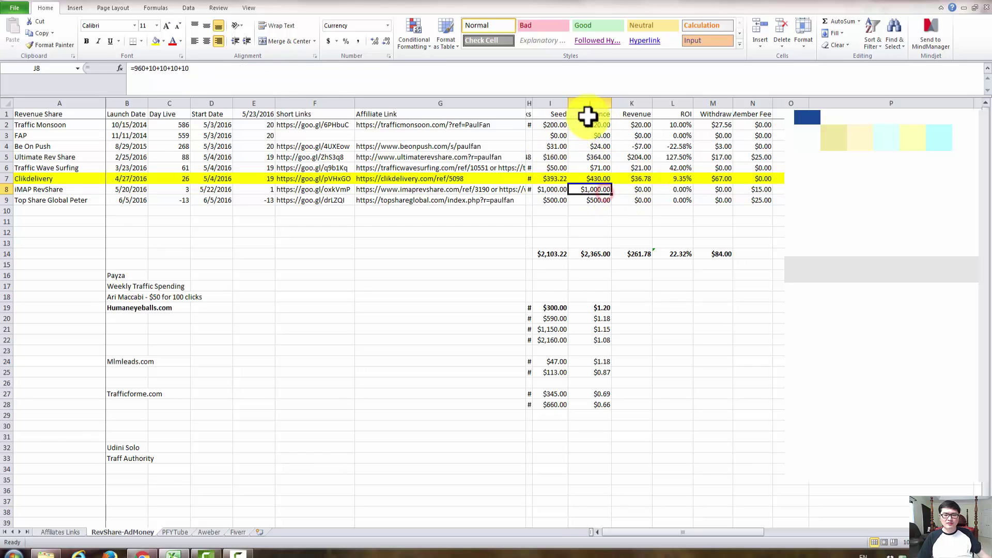
pyautogui.click(600, 179)
pyautogui.press('Right')
pyautogui.press('Right')
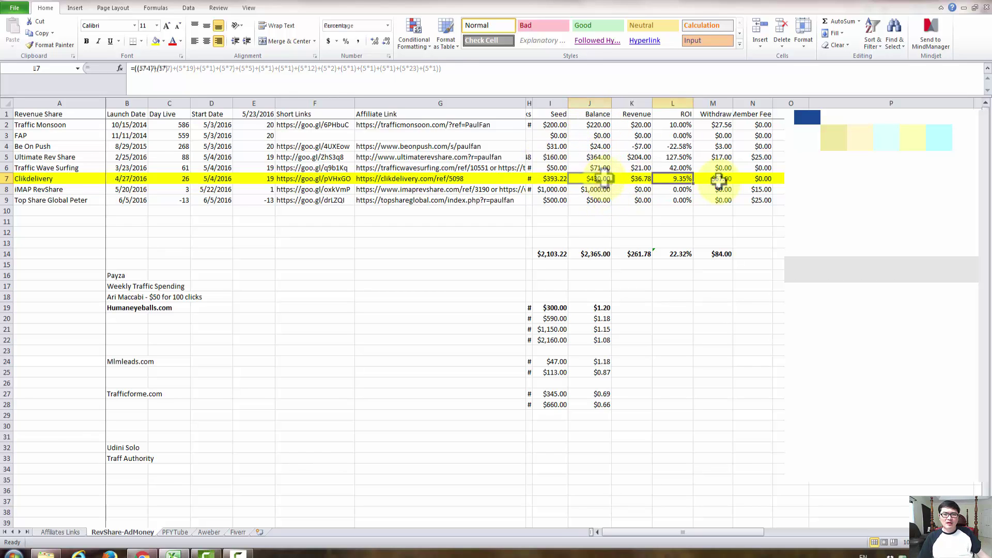
pyautogui.click(720, 180)
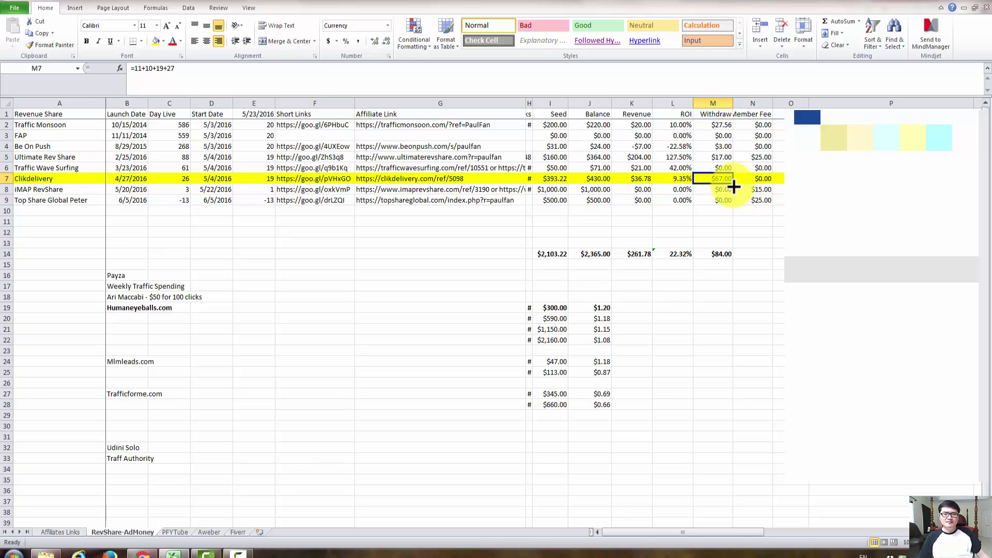
pyautogui.click(557, 180)
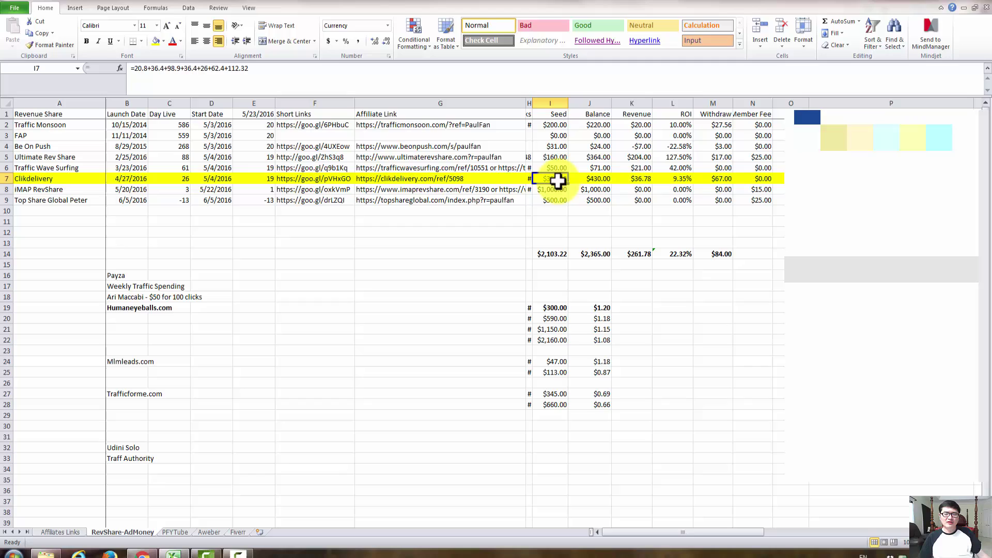
pyautogui.click(719, 180)
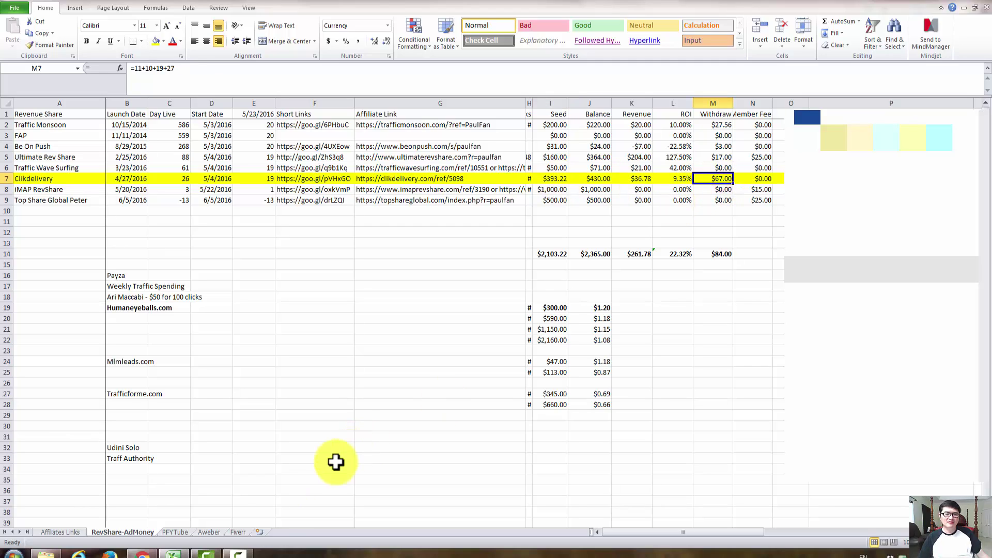
# Switch to Chrome and bring up the Clikdelivery earnings estimator on calcrev.com
pyautogui.moveTo(145, 554)
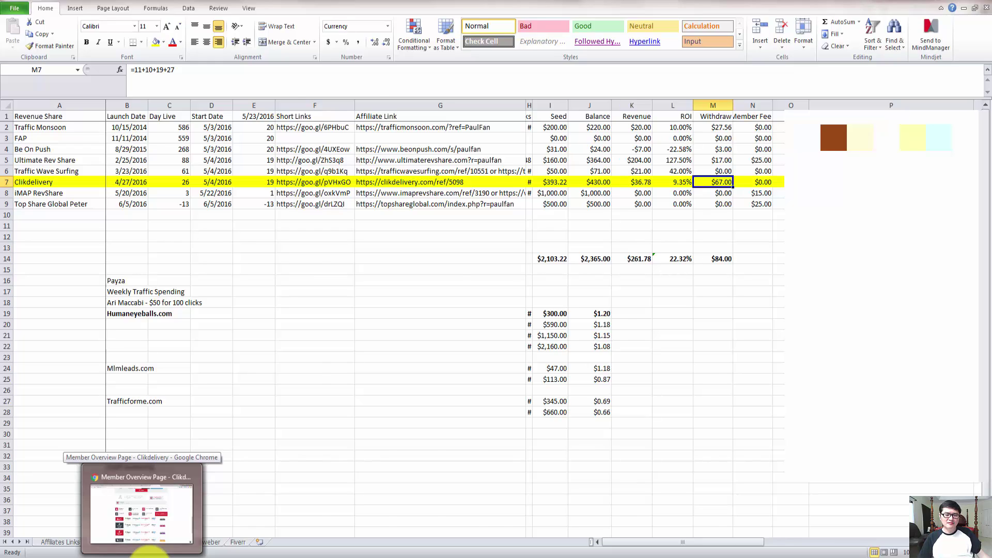
pyautogui.click(147, 554)
pyautogui.click(713, 5)
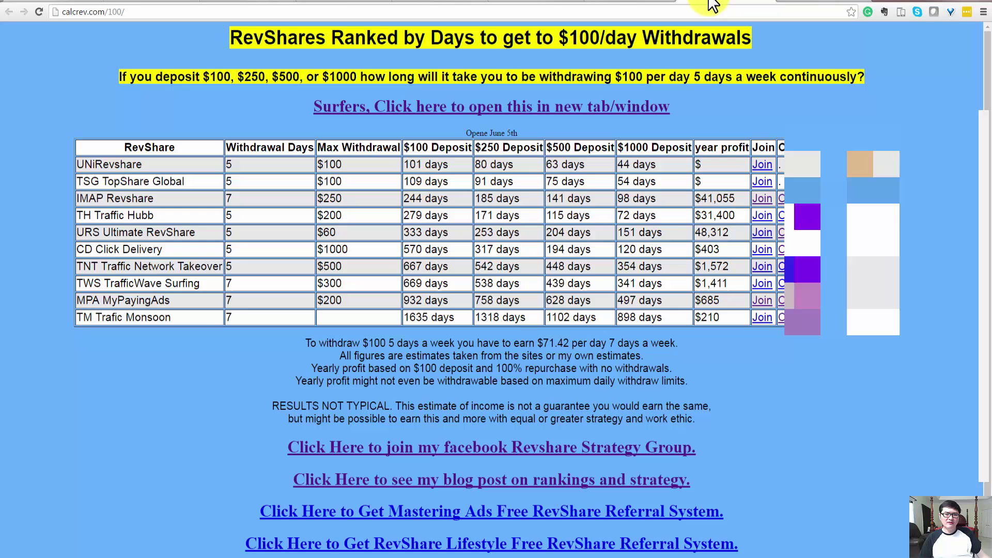
pyautogui.click(802, 7)
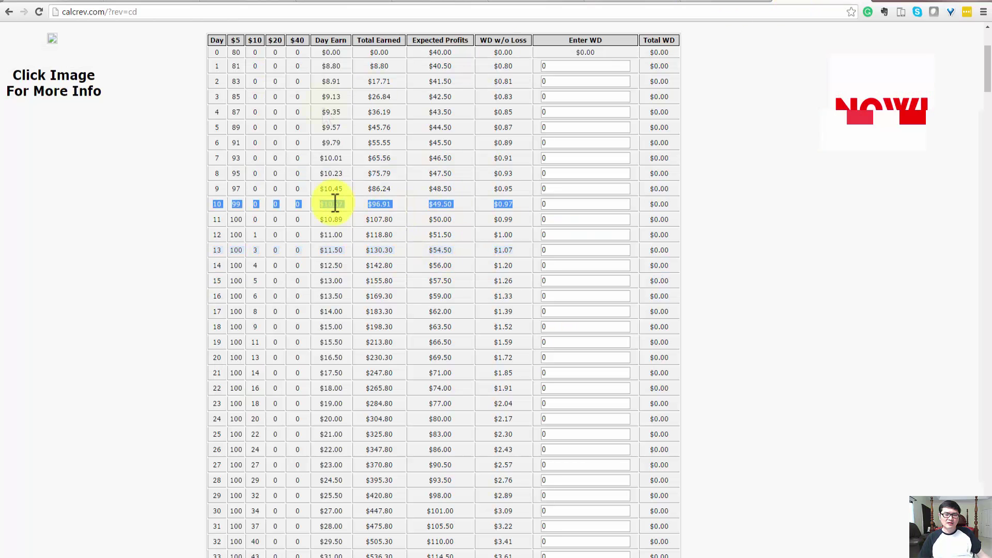
# Enter a withdrawal of 10 for each of days 10 to 20 and 31 to 40, and check the recalculated day 40 row
pyautogui.click(553, 205)
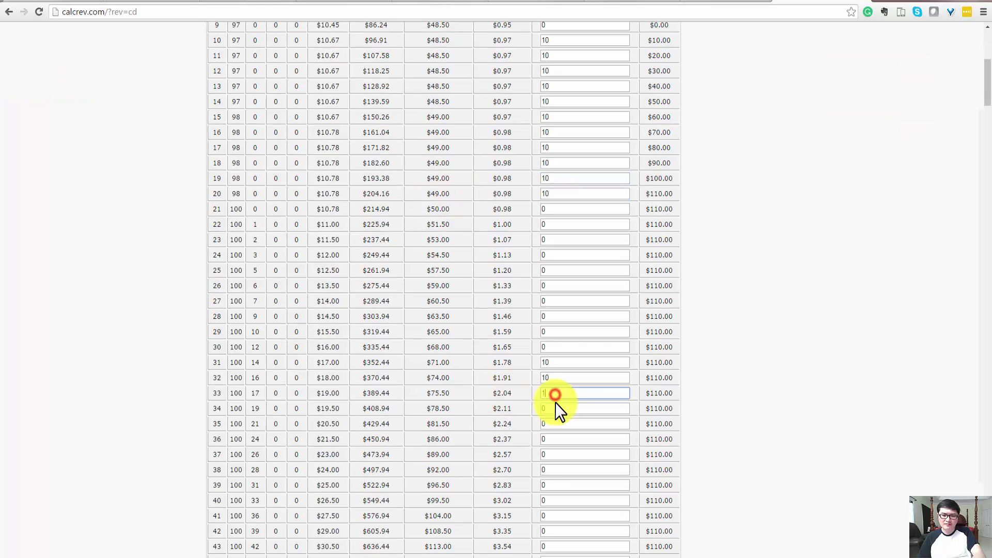
pyautogui.click(543, 408)
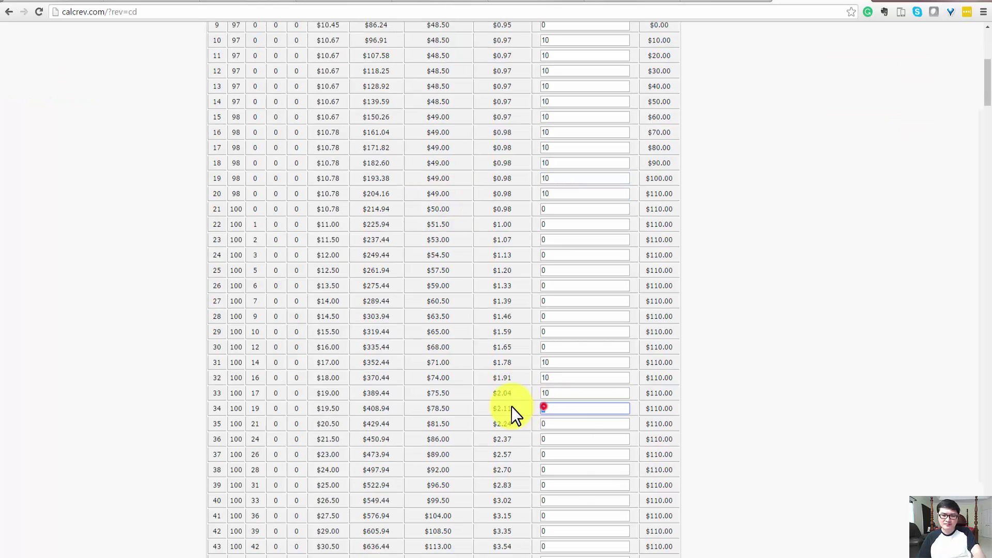
pyautogui.write('10')
pyautogui.click(550, 423)
pyautogui.write('10')
pyautogui.click(549, 440)
pyautogui.write('10')
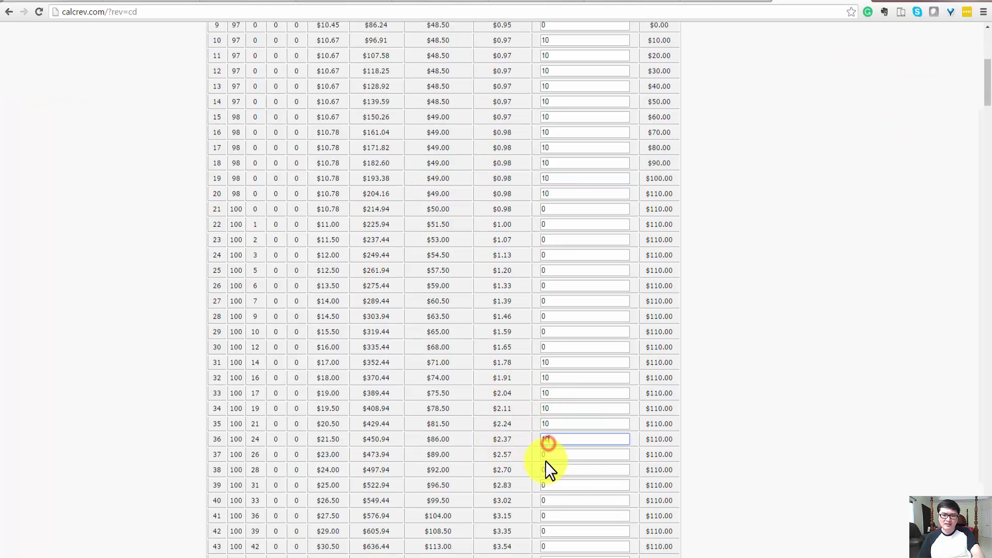
pyautogui.click(546, 455)
pyautogui.write('10')
pyautogui.click(557, 468)
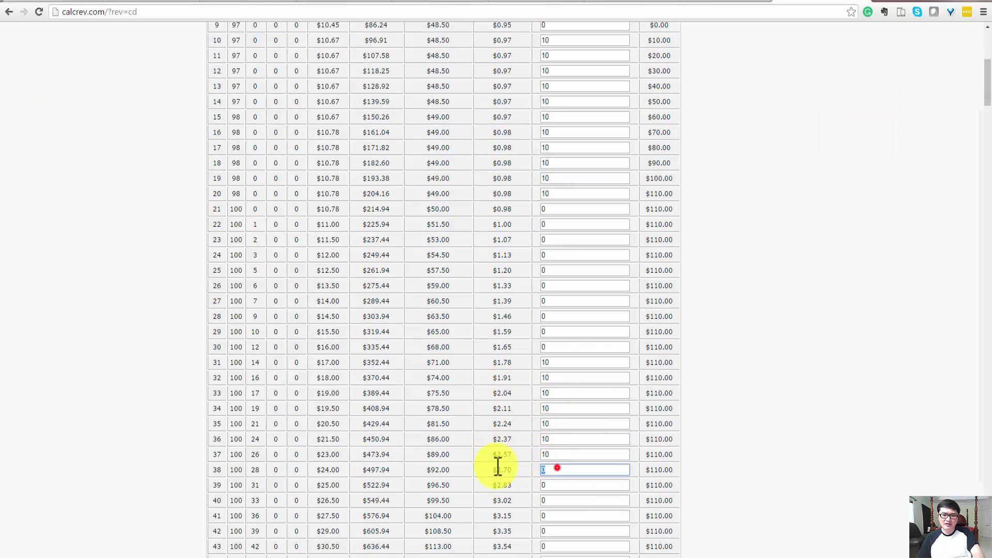
pyautogui.click(546, 501)
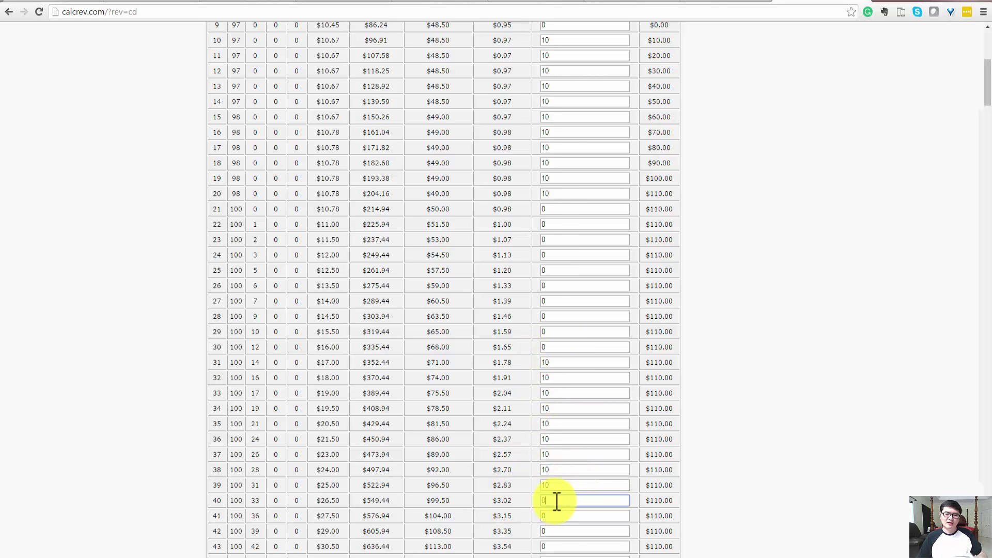
pyautogui.press('BackSpace')
pyautogui.write('10')
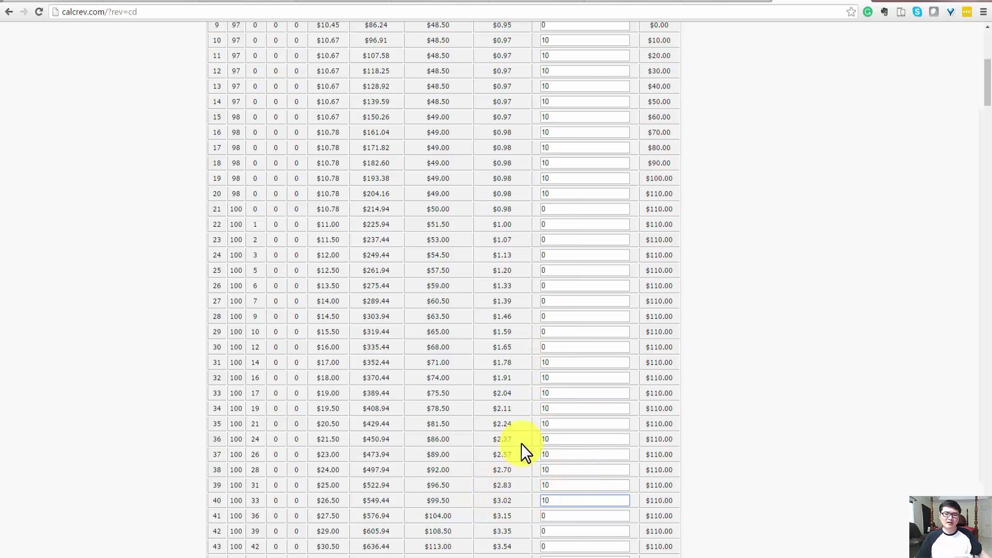
pyautogui.scroll(-1, 598, 470)
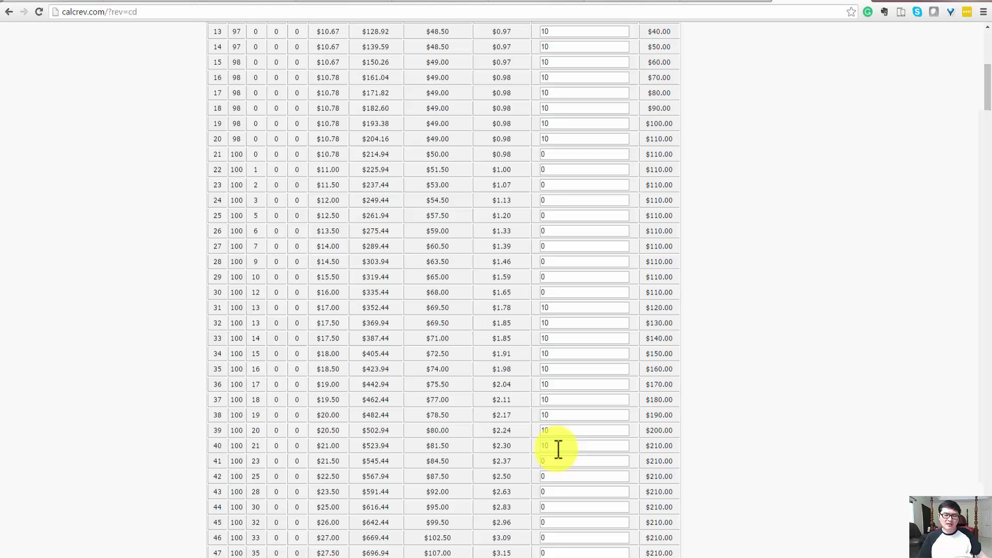
pyautogui.doubleClick(559, 448)
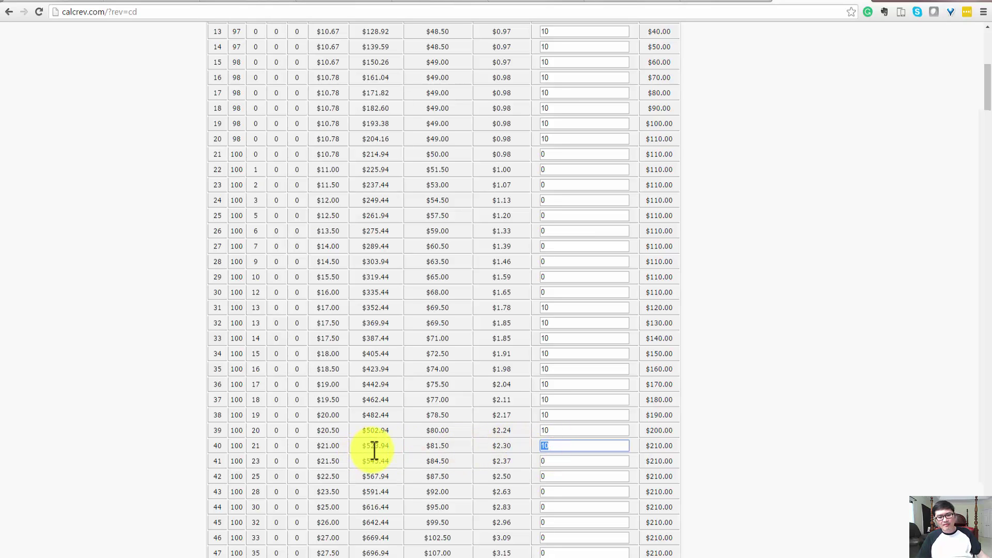